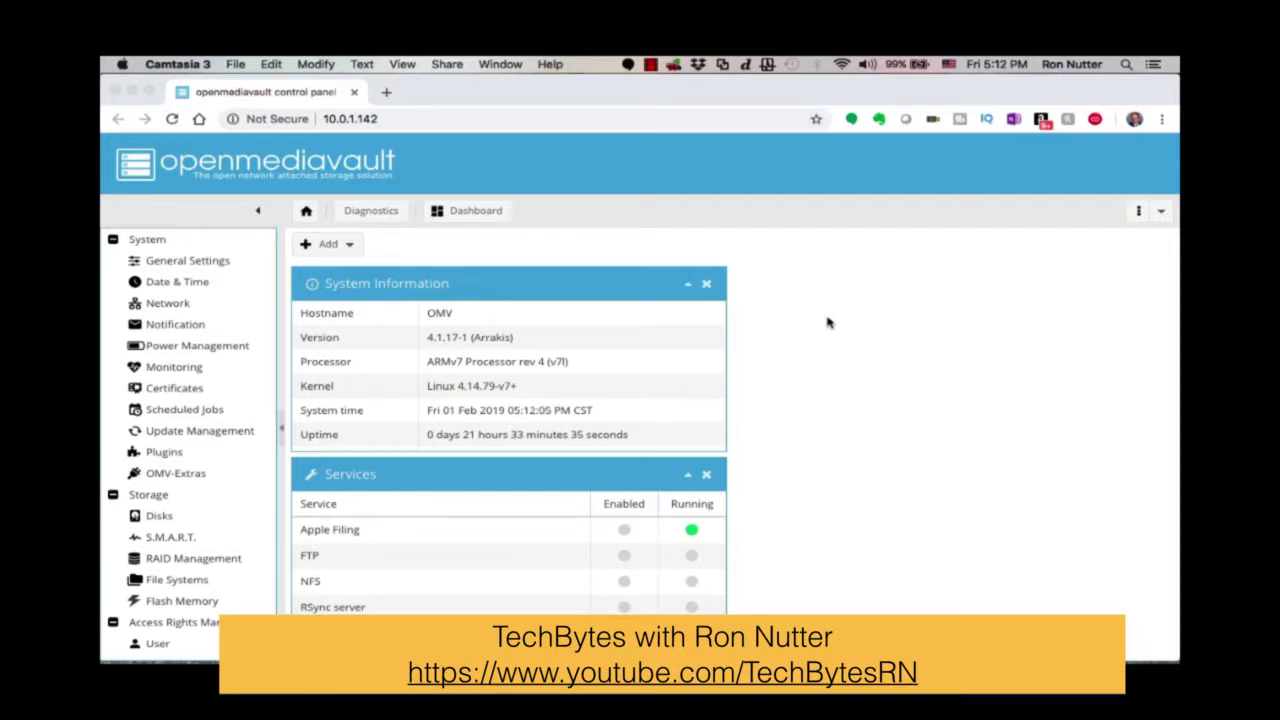
Review the system's date and time settings, including the list of available time zones
{"action": "left_click", "coordinate": [184, 288]}
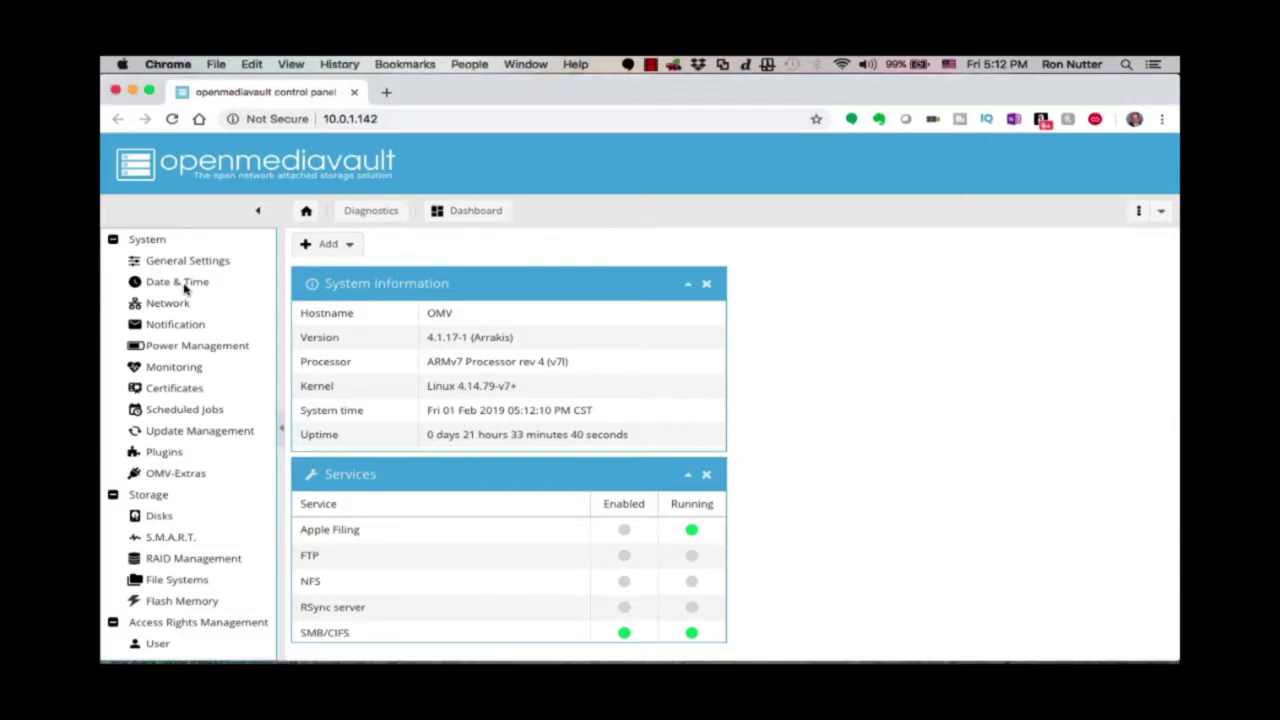
{"action": "left_click", "coordinate": [177, 284]}
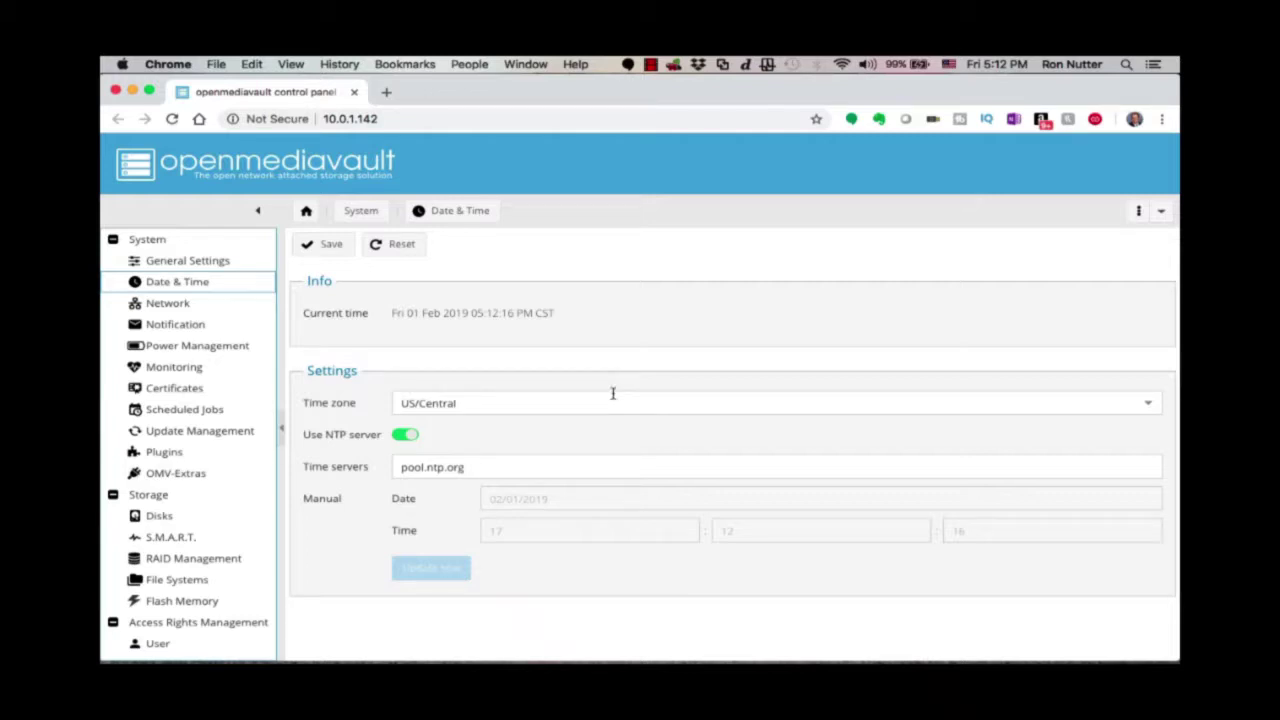
{"action": "left_click", "coordinate": [1150, 405]}
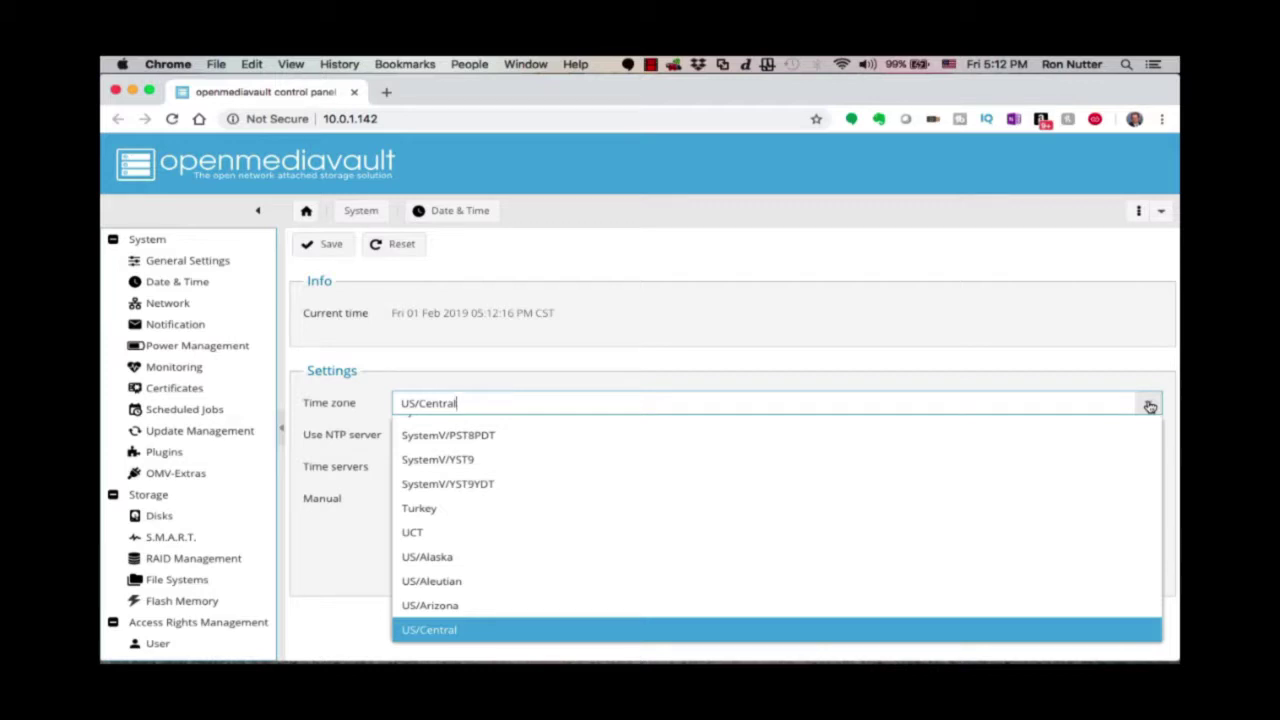
{"action": "scroll", "coordinate": [968, 507], "scroll_direction": "down", "scroll_amount": 1}
{"action": "scroll", "coordinate": [966, 506], "scroll_direction": "up", "scroll_amount": 2}
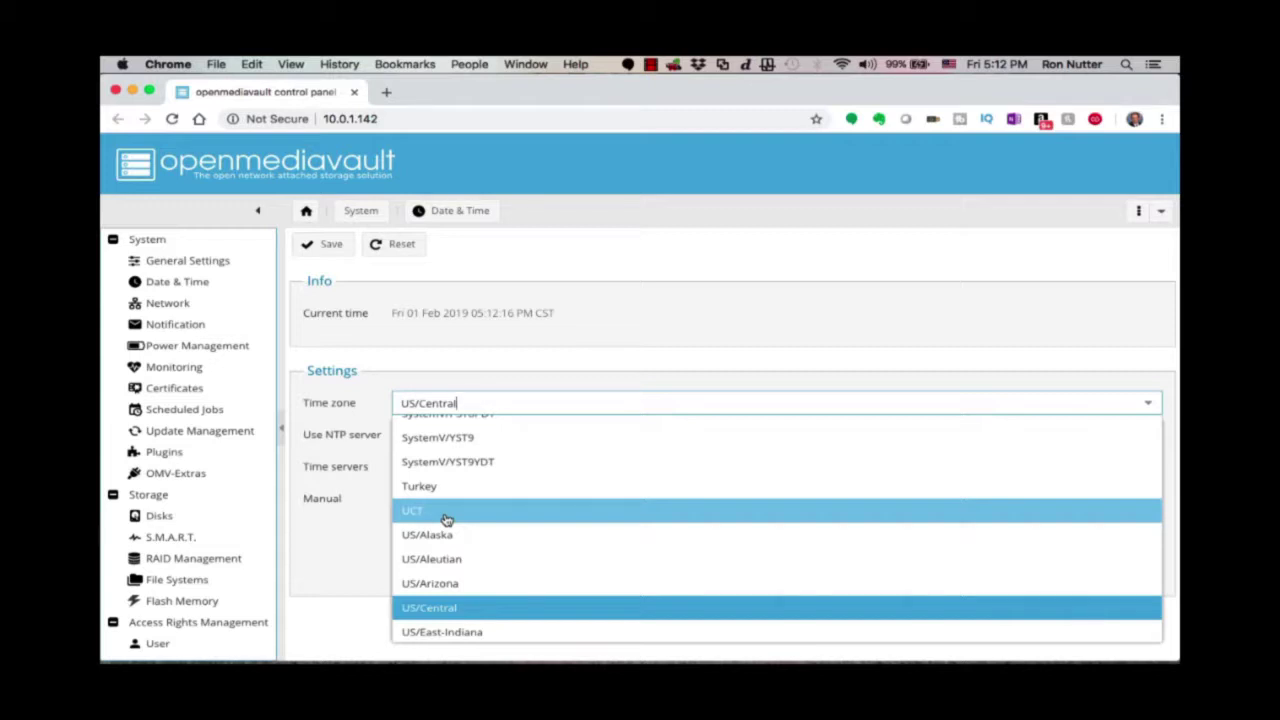
{"action": "left_click", "coordinate": [640, 336]}
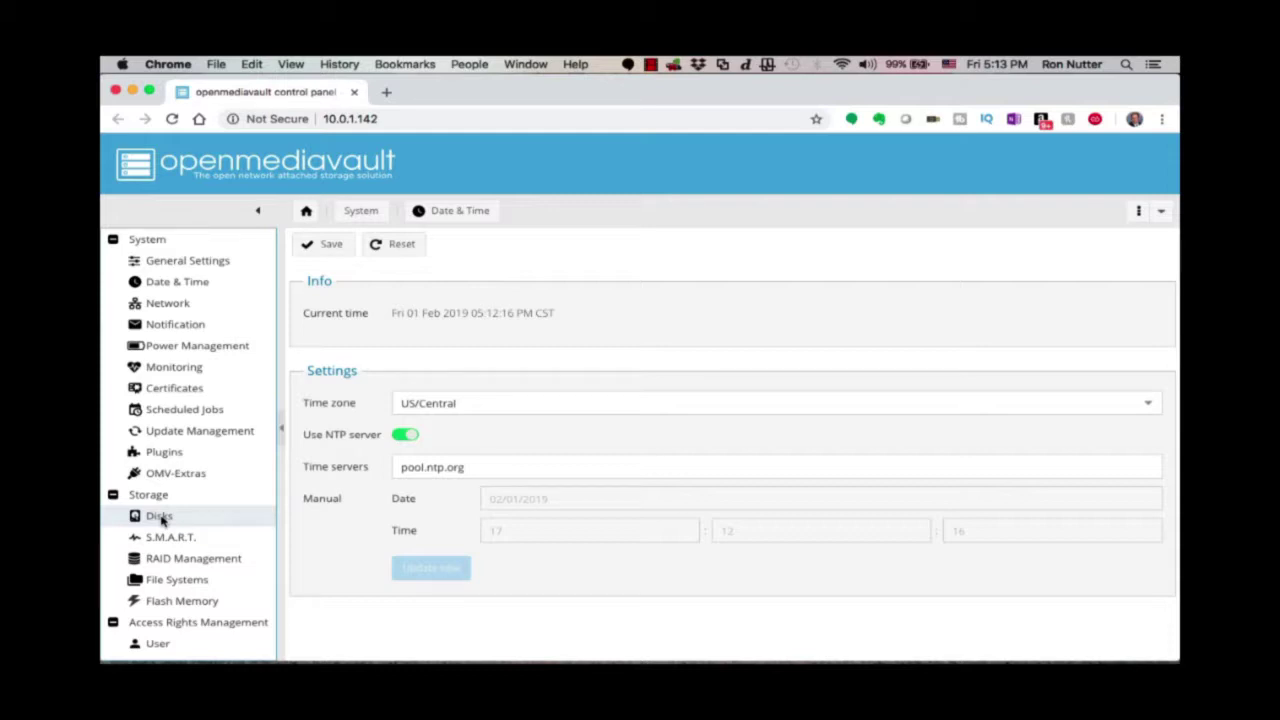
View the disks listed under Storage and look over the remaining configuration sections
{"action": "left_click", "coordinate": [159, 516]}
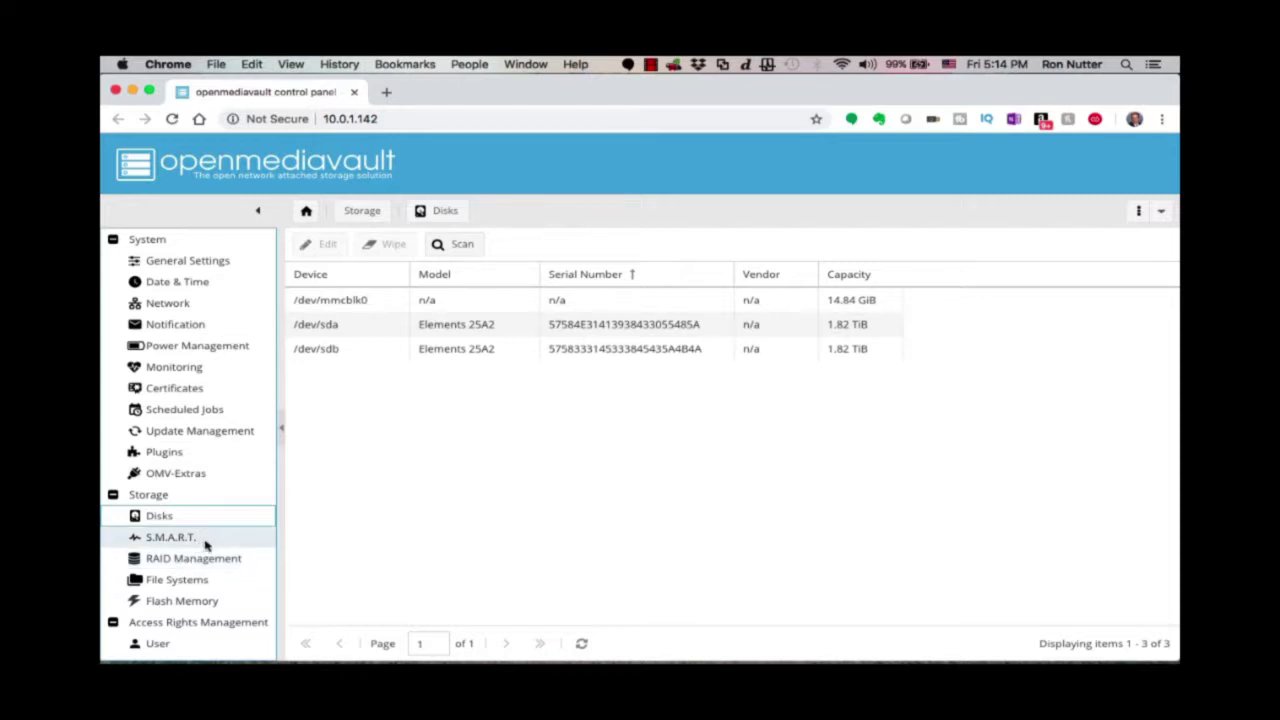
{"action": "scroll", "coordinate": [226, 526], "scroll_direction": "down", "scroll_amount": 3}
{"action": "scroll", "coordinate": [226, 526], "scroll_direction": "down", "scroll_amount": 4}
{"action": "scroll", "coordinate": [226, 528], "scroll_direction": "down", "scroll_amount": 2}
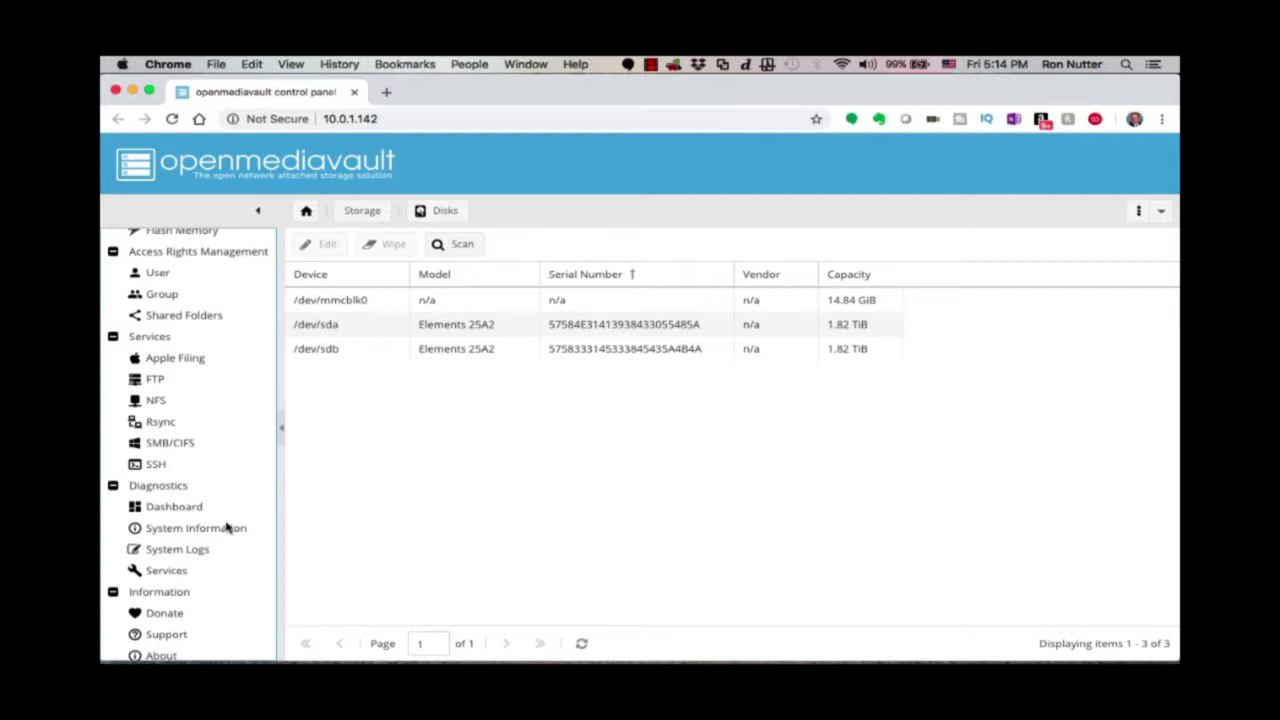
{"action": "scroll", "coordinate": [226, 528], "scroll_direction": "up", "scroll_amount": 6}
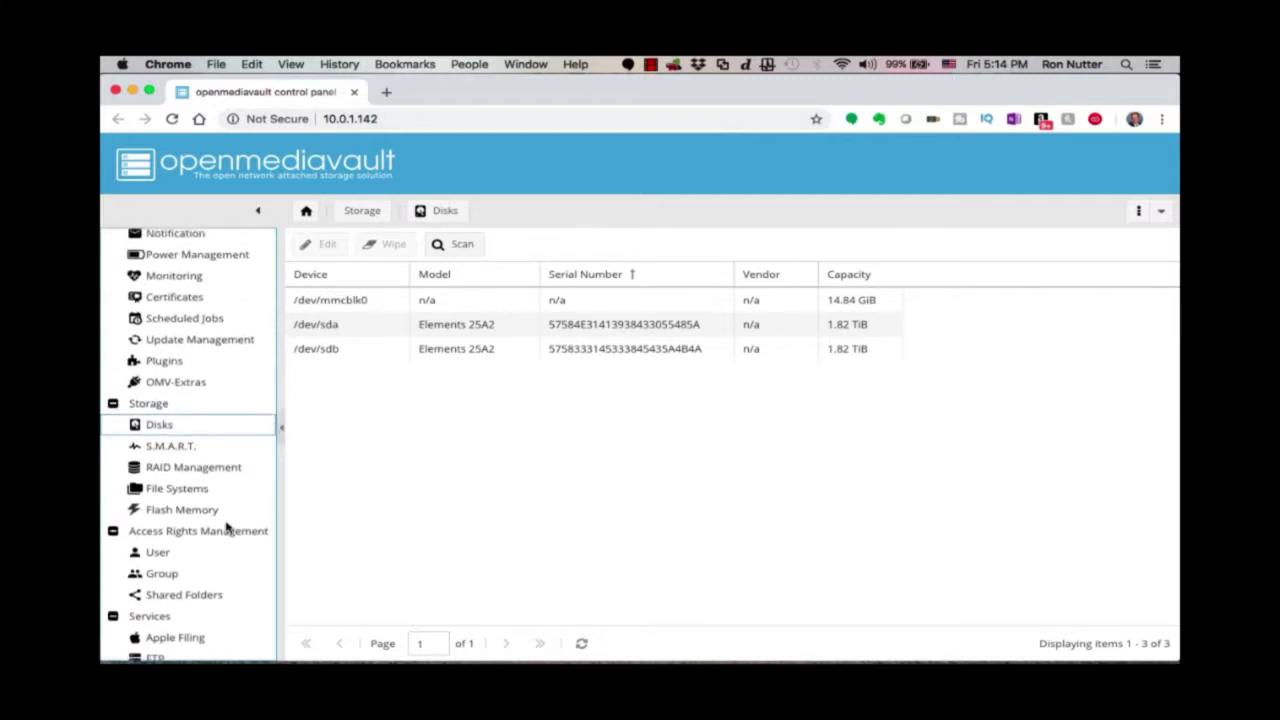
{"action": "scroll", "coordinate": [226, 528], "scroll_direction": "up", "scroll_amount": 2}
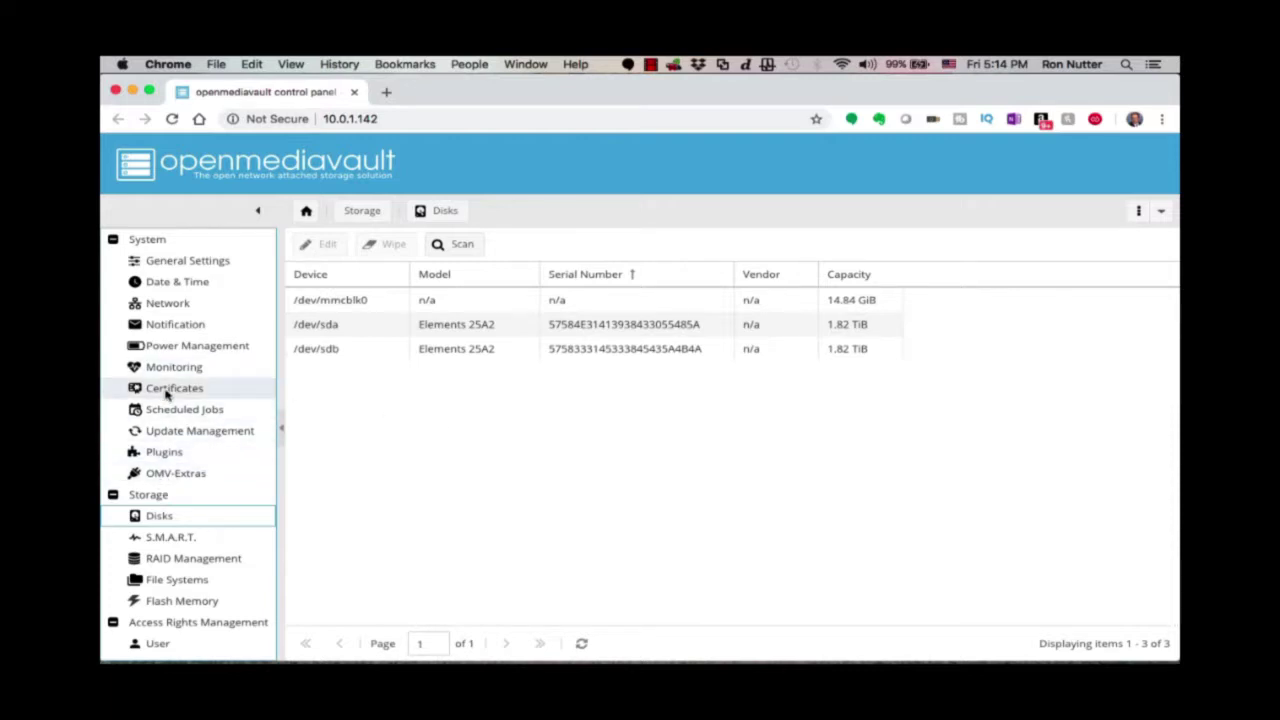
Review the network's general and interface settings, and view the Ethernet connection form without adding a connection
{"action": "left_click", "coordinate": [166, 304]}
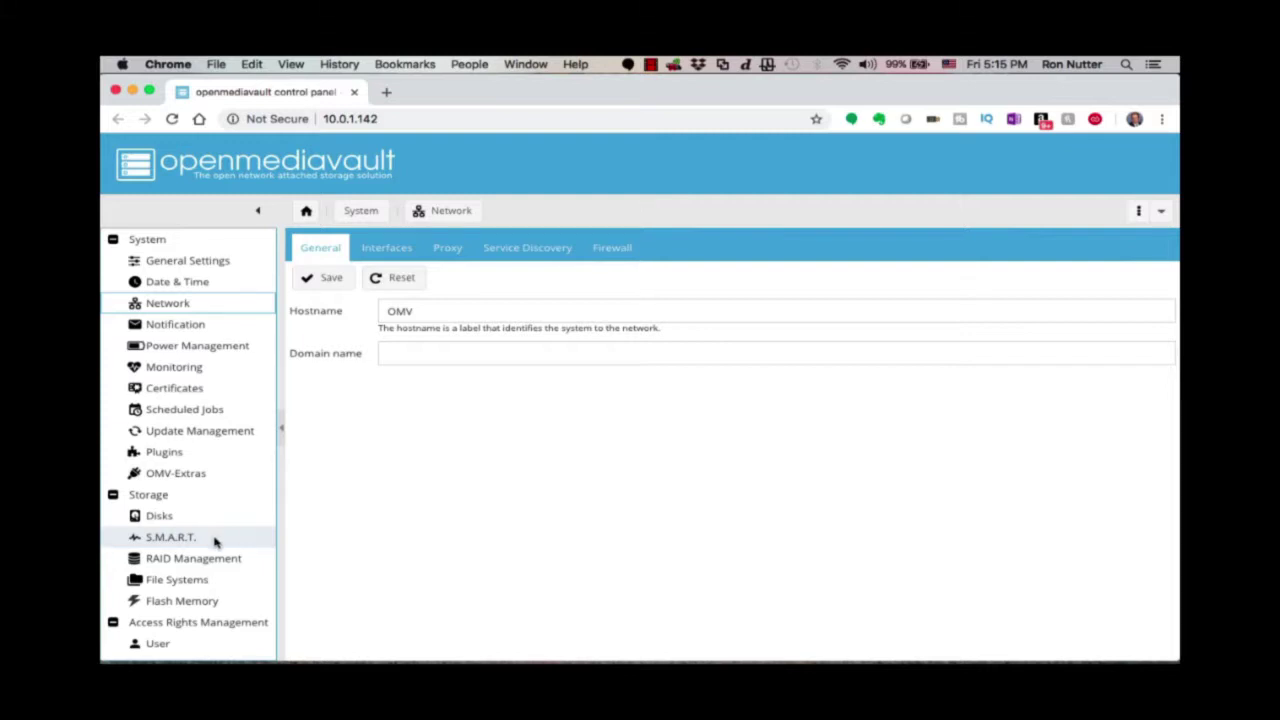
{"action": "scroll", "coordinate": [215, 542], "scroll_direction": "down", "scroll_amount": 3}
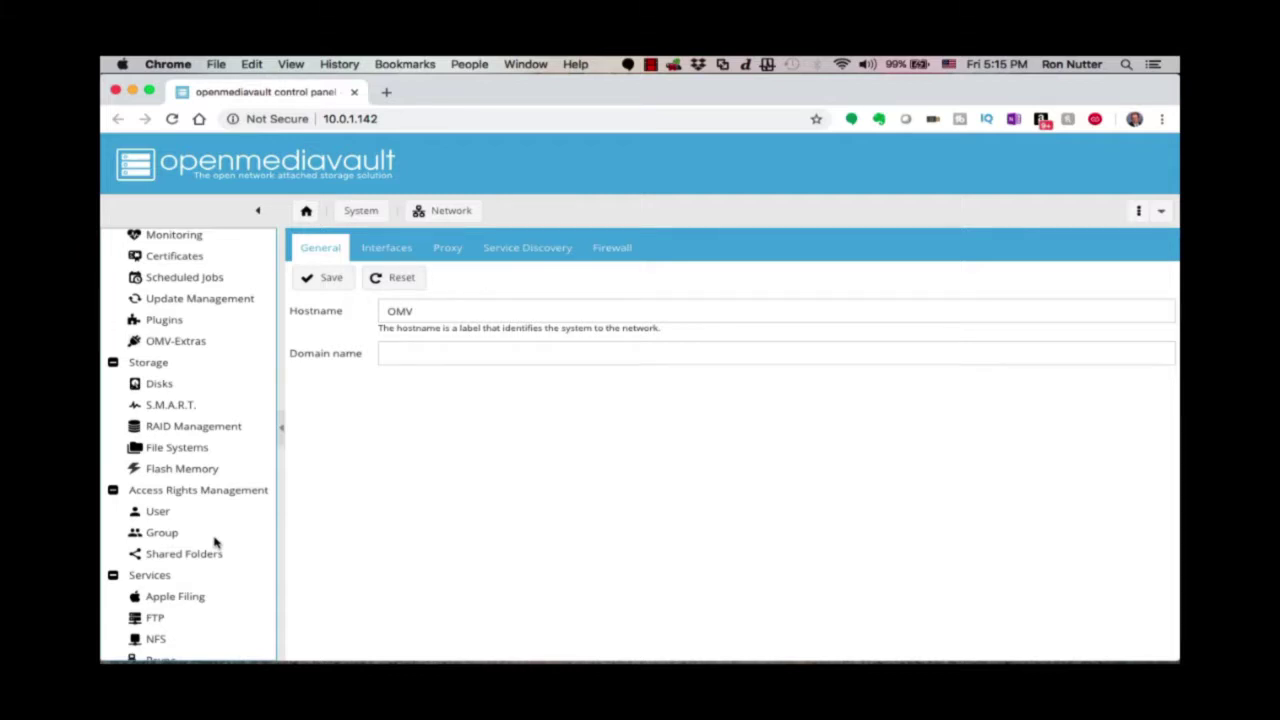
{"action": "left_click", "coordinate": [440, 211]}
{"action": "left_click", "coordinate": [399, 254]}
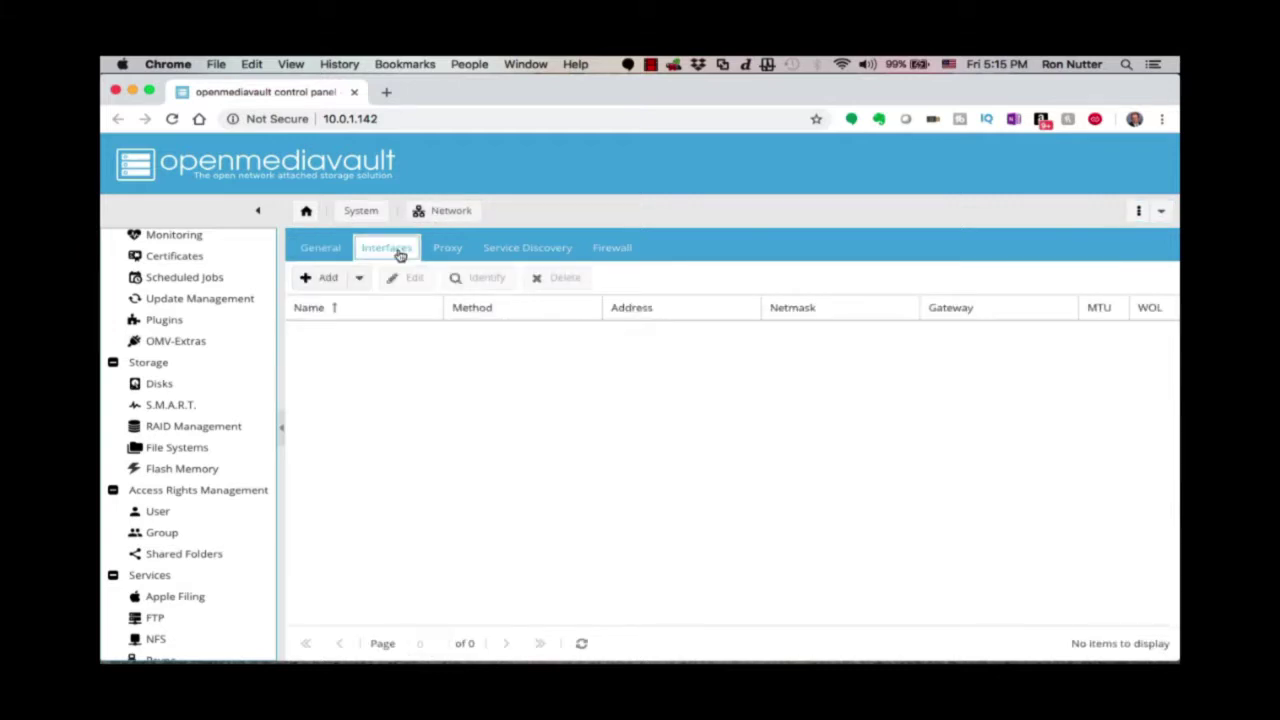
{"action": "left_click", "coordinate": [324, 278]}
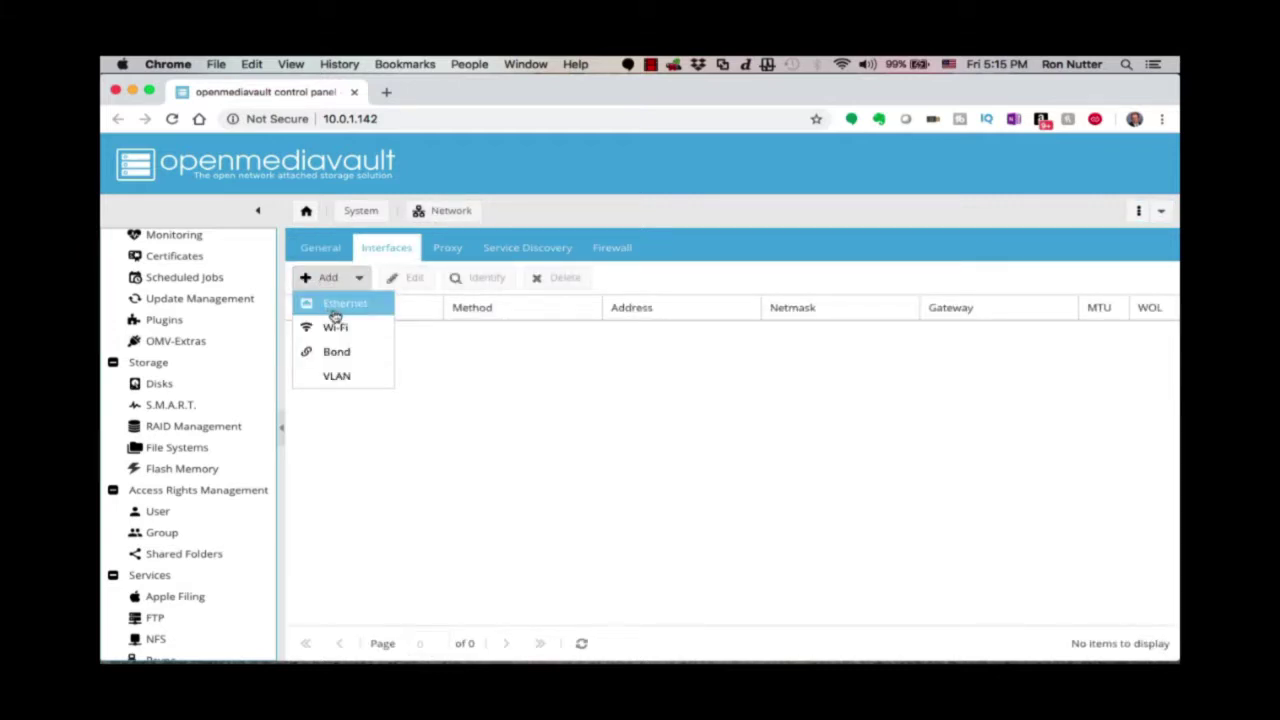
{"action": "left_click", "coordinate": [355, 305]}
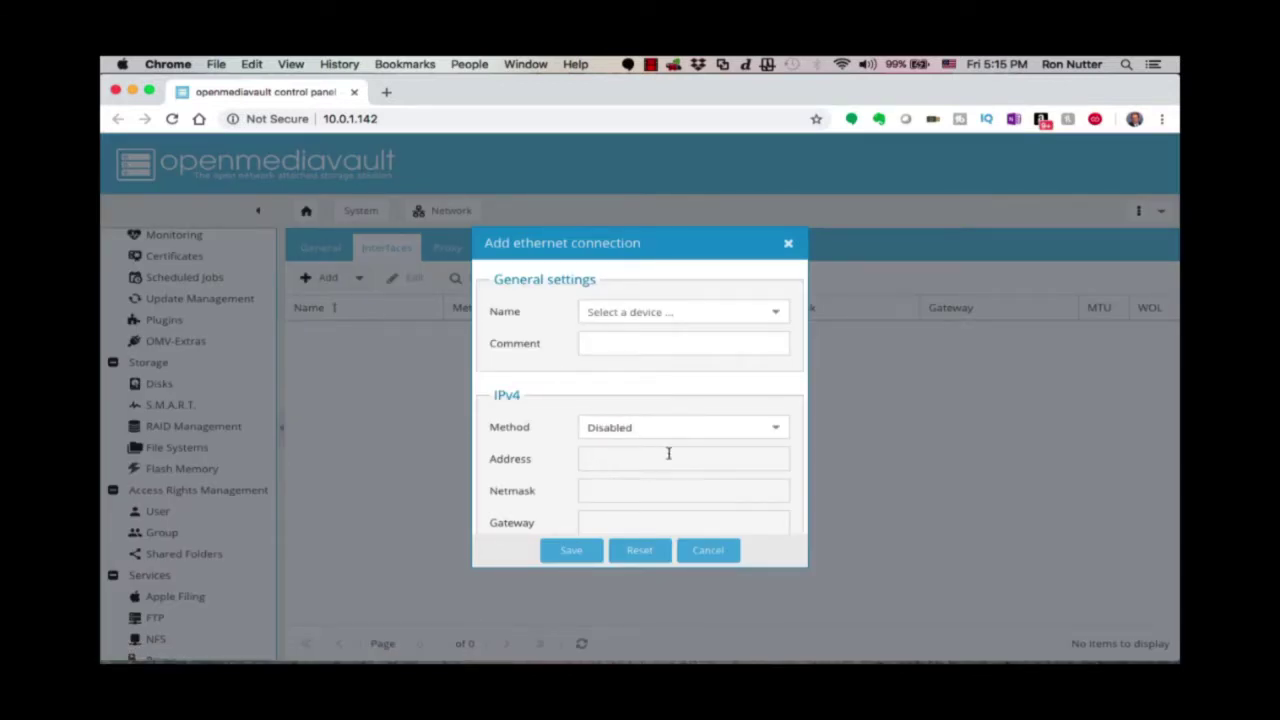
{"action": "left_click", "coordinate": [708, 552]}
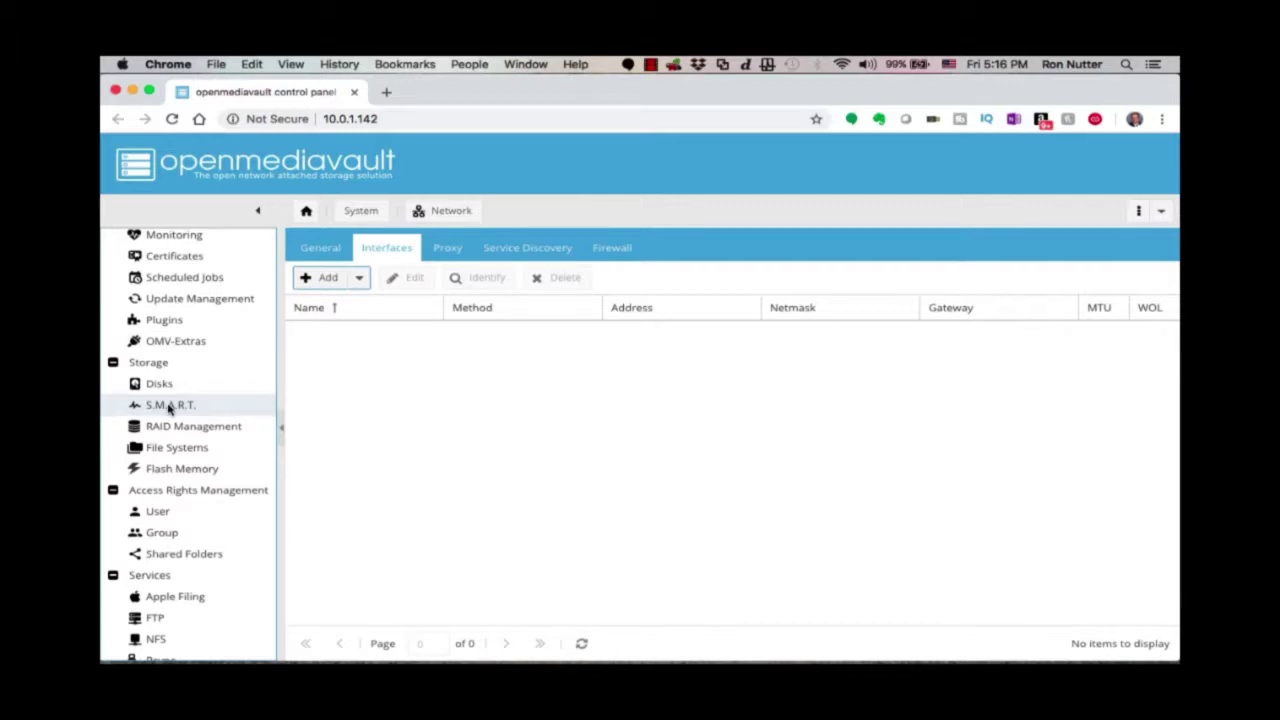
Review the S.M.A.R.T. configuration, including the monitoring properties of /dev/sda and the scheduled tests
{"action": "left_click", "coordinate": [169, 406]}
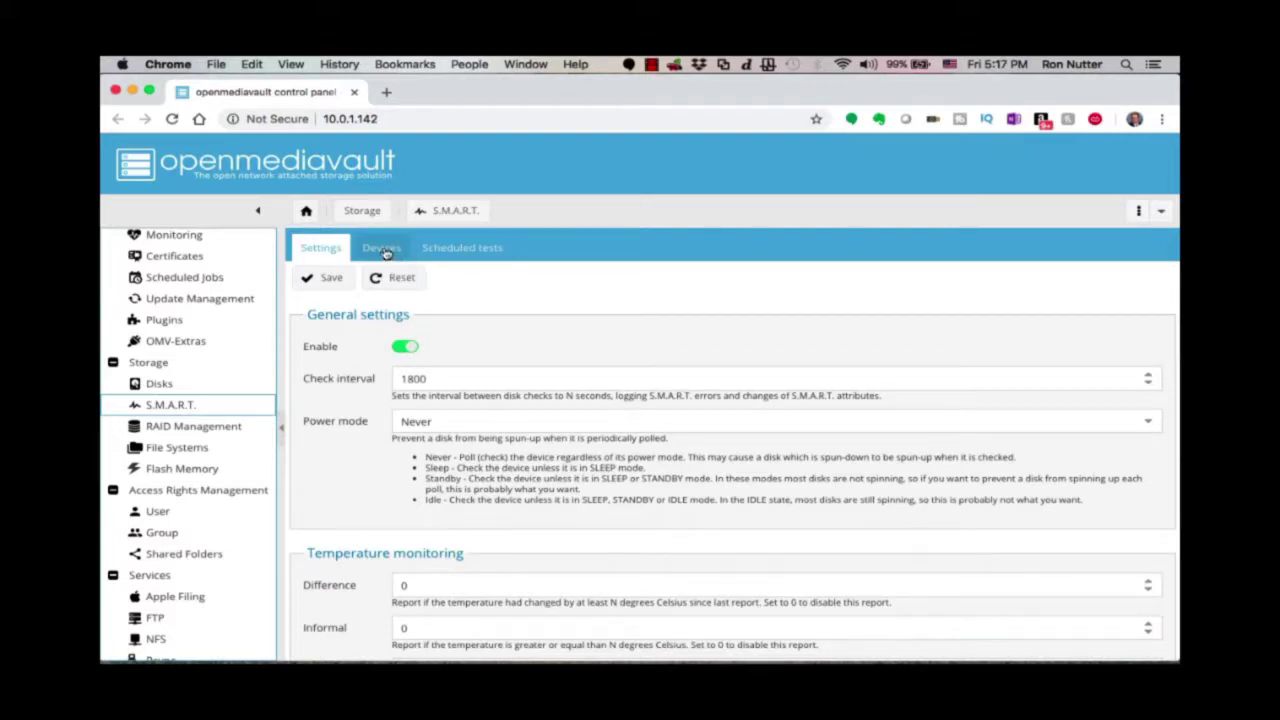
{"action": "left_click", "coordinate": [385, 251]}
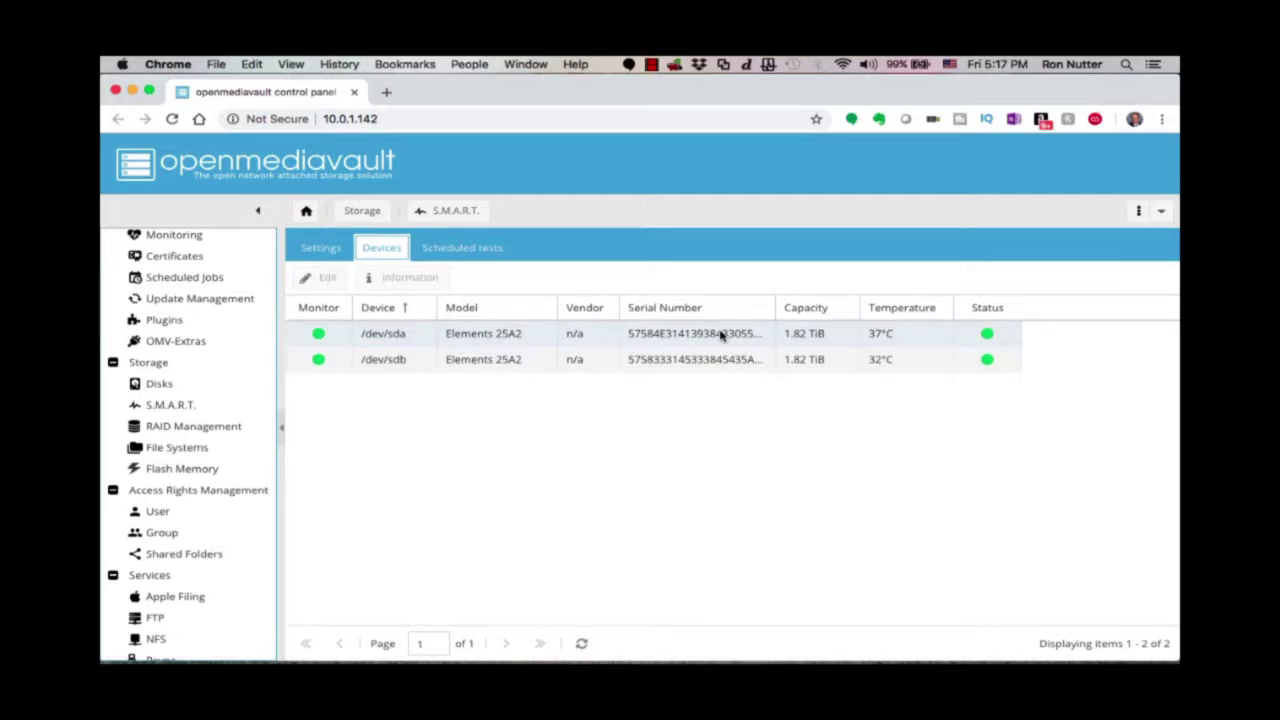
{"action": "left_click", "coordinate": [407, 341]}
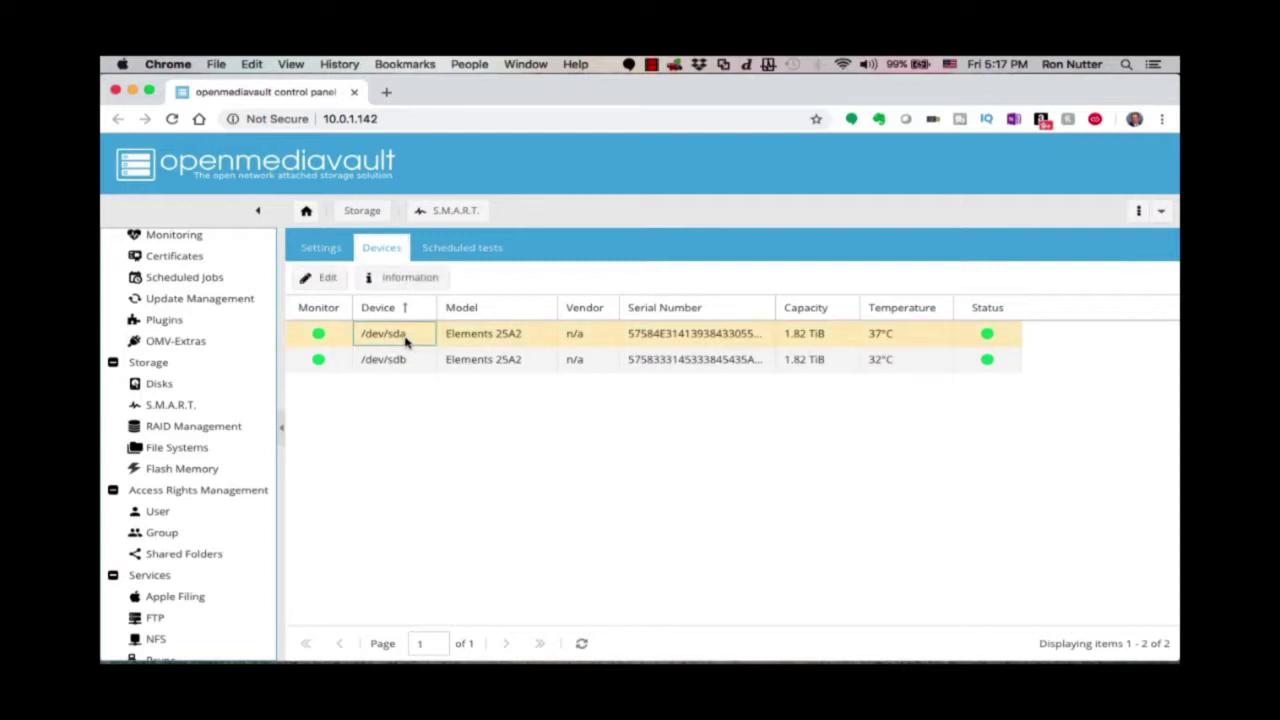
{"action": "left_click", "coordinate": [327, 281]}
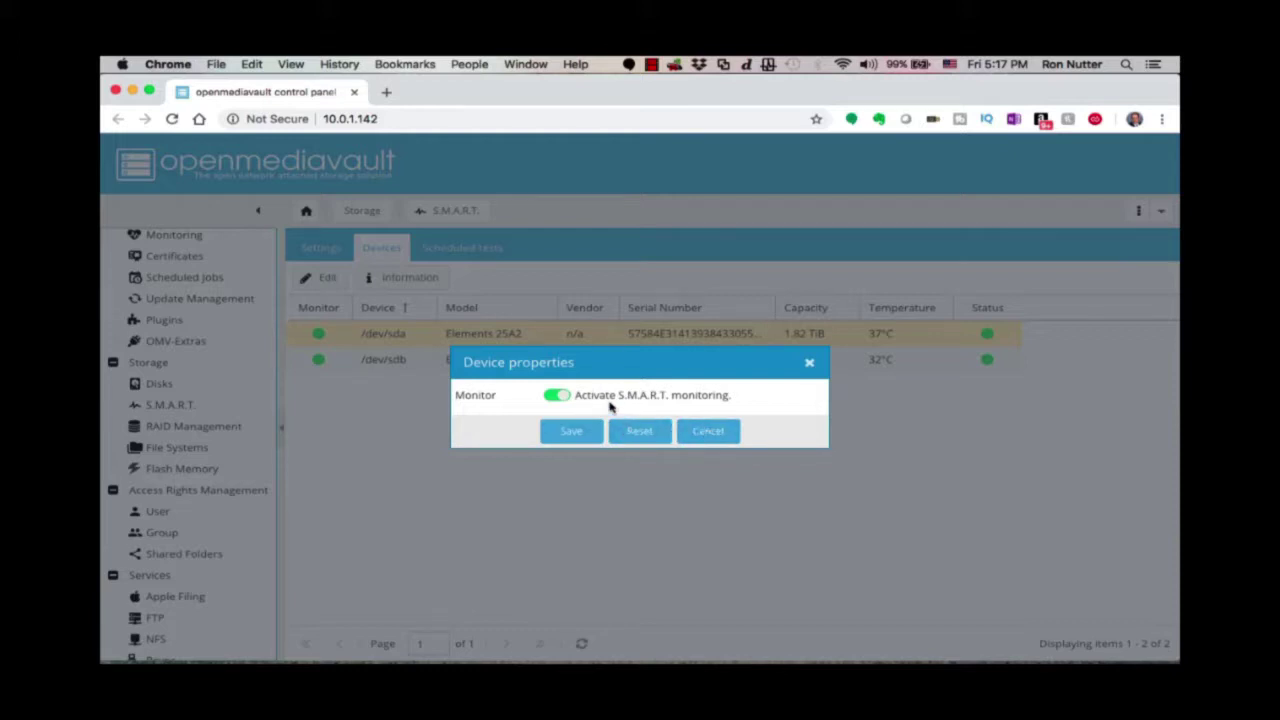
{"action": "left_click", "coordinate": [708, 430]}
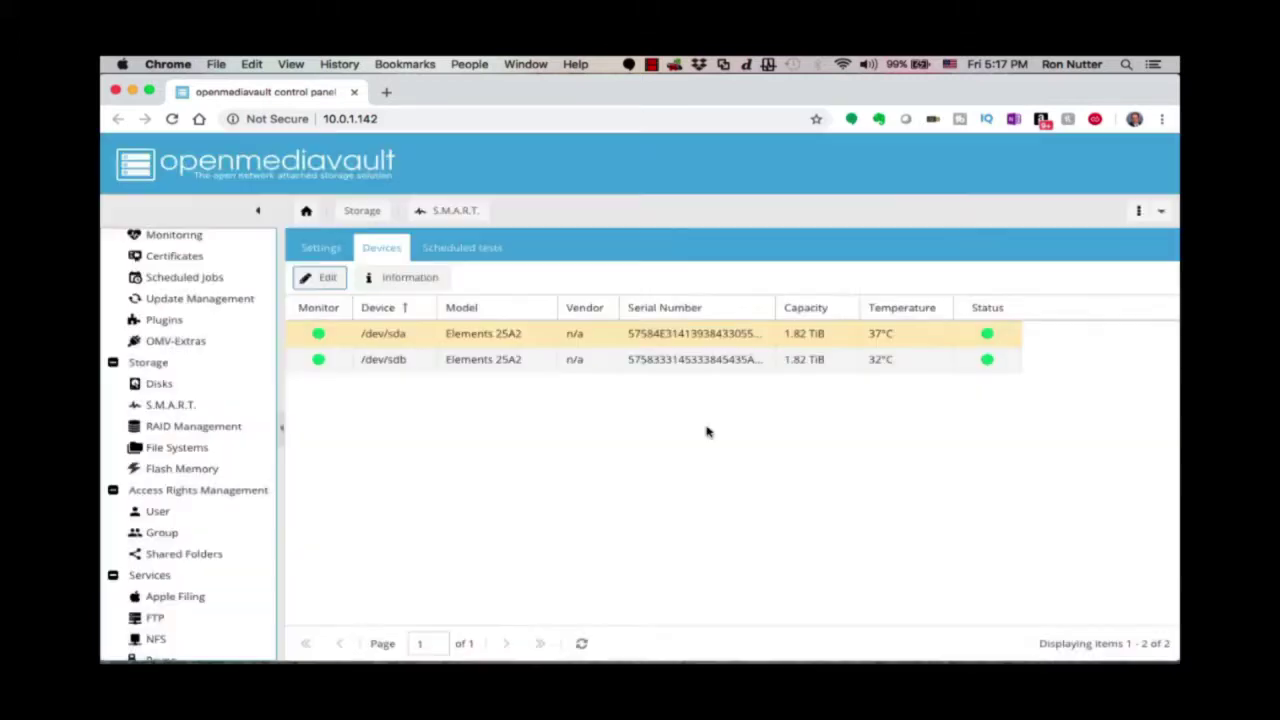
{"action": "left_click", "coordinate": [436, 250]}
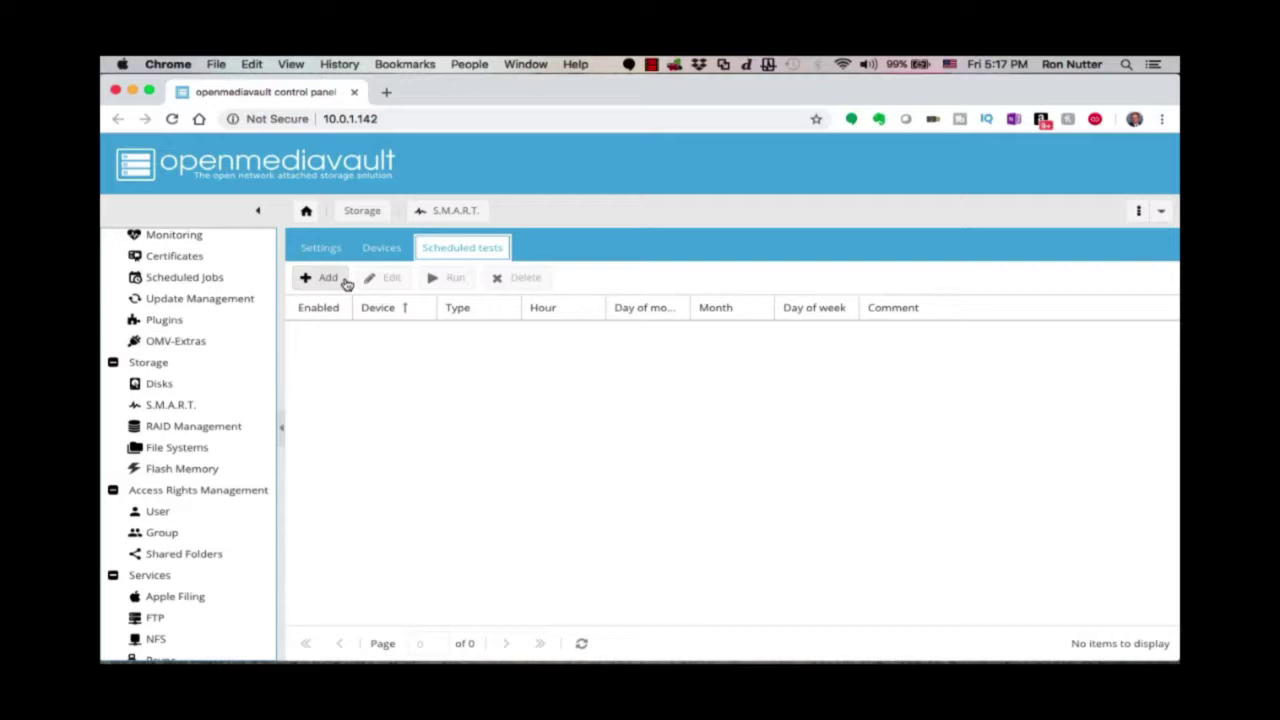
{"action": "left_click", "coordinate": [382, 252]}
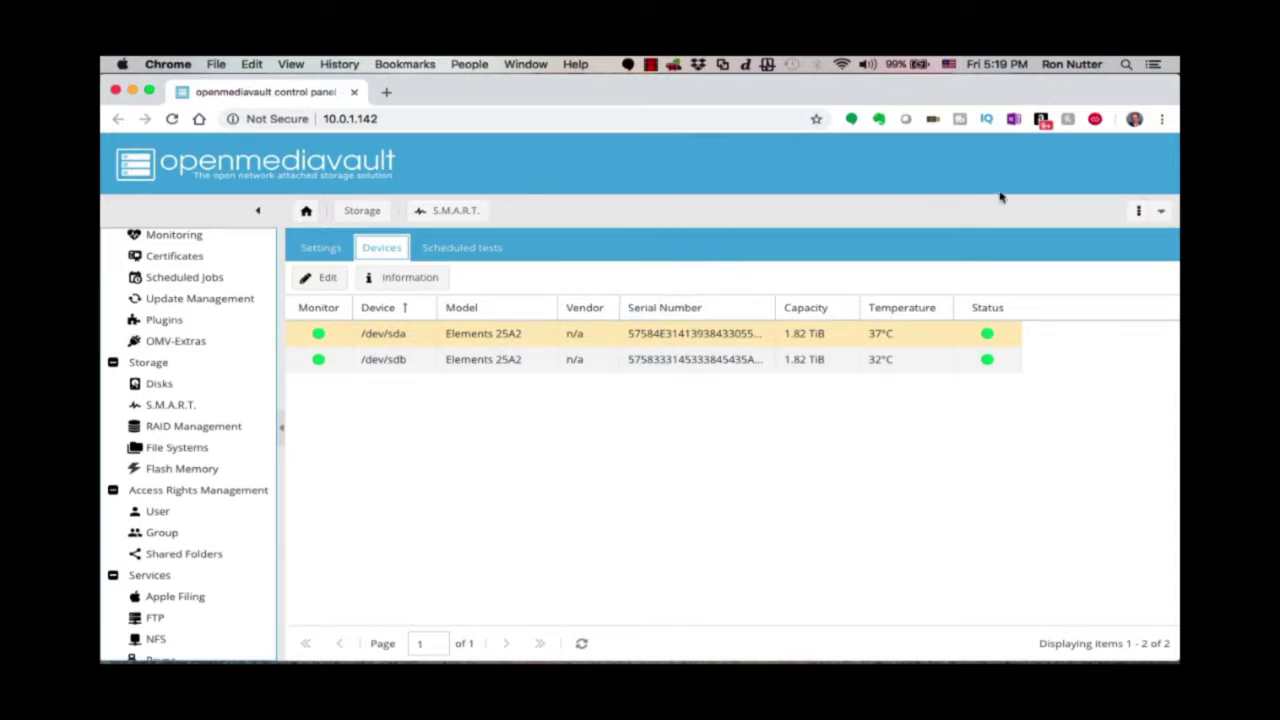
Look at the available logout, reboot, standby and shutdown options without choosing one
{"action": "left_click", "coordinate": [1163, 216]}
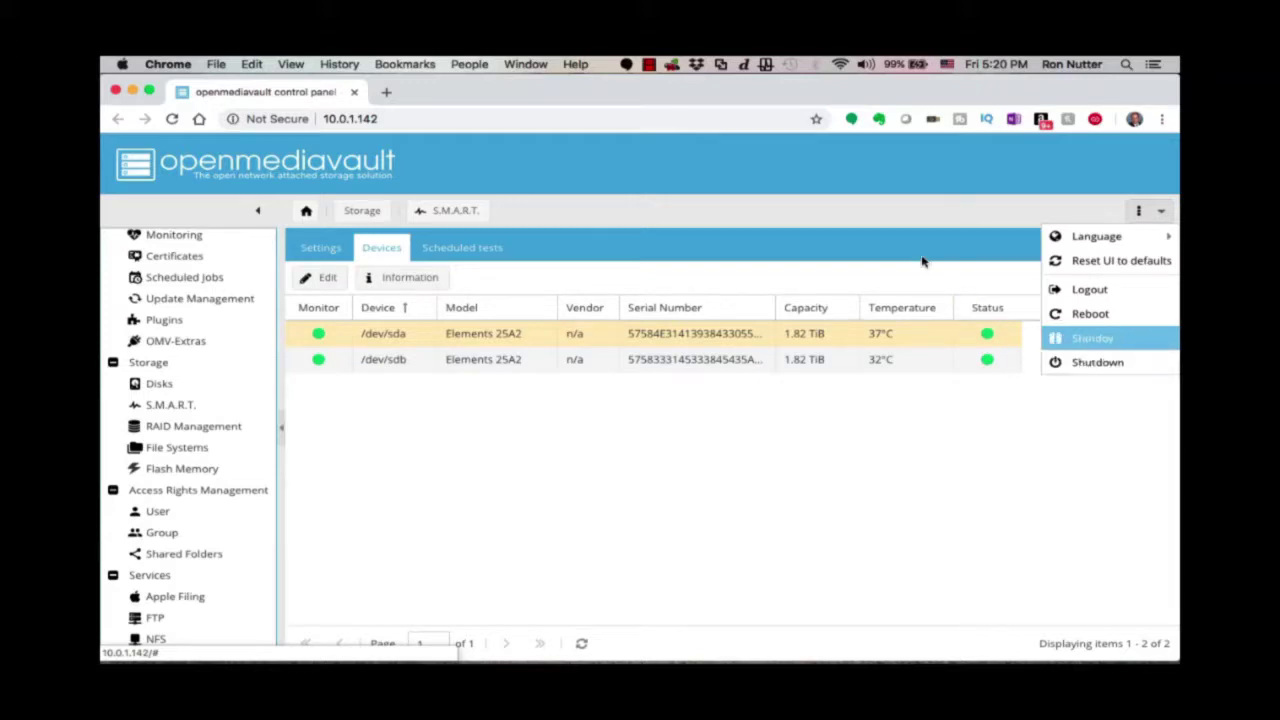
{"action": "left_click", "coordinate": [886, 249]}
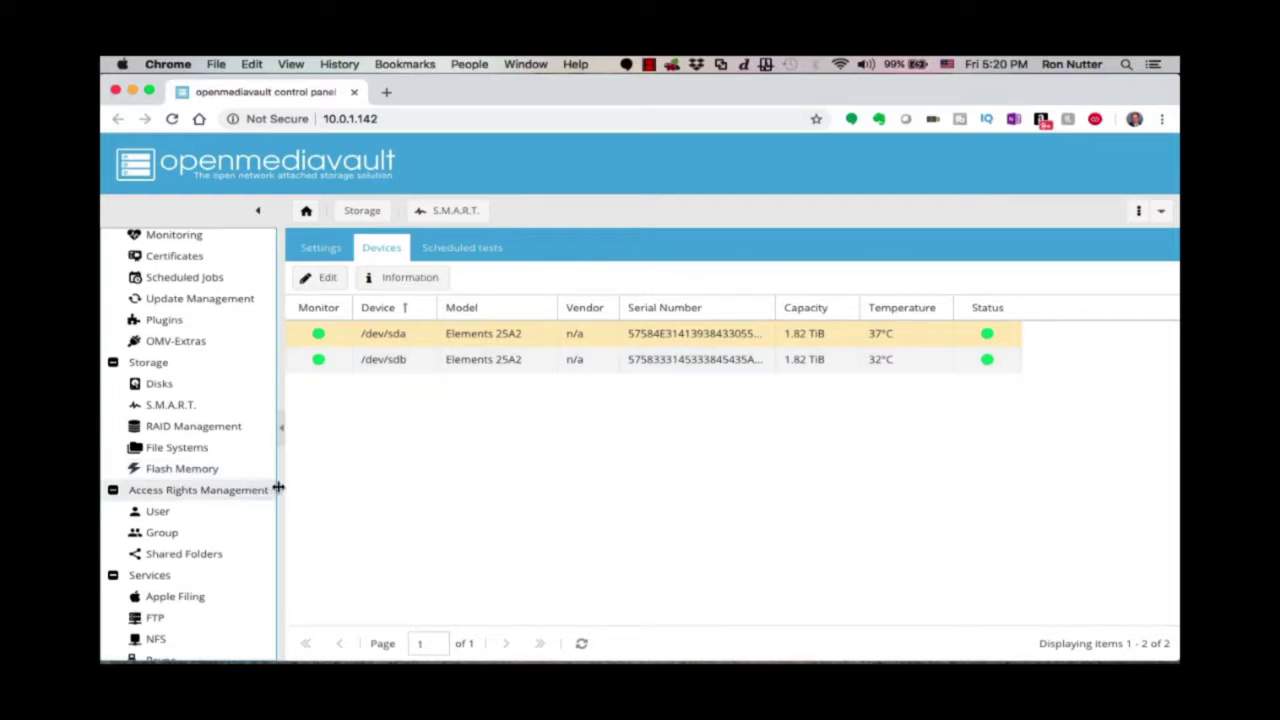
Select all available package updates in Update Management and start upgrading them
{"action": "scroll", "coordinate": [233, 563], "scroll_direction": "down", "scroll_amount": 2}
{"action": "scroll", "coordinate": [232, 565], "scroll_direction": "down", "scroll_amount": 10}
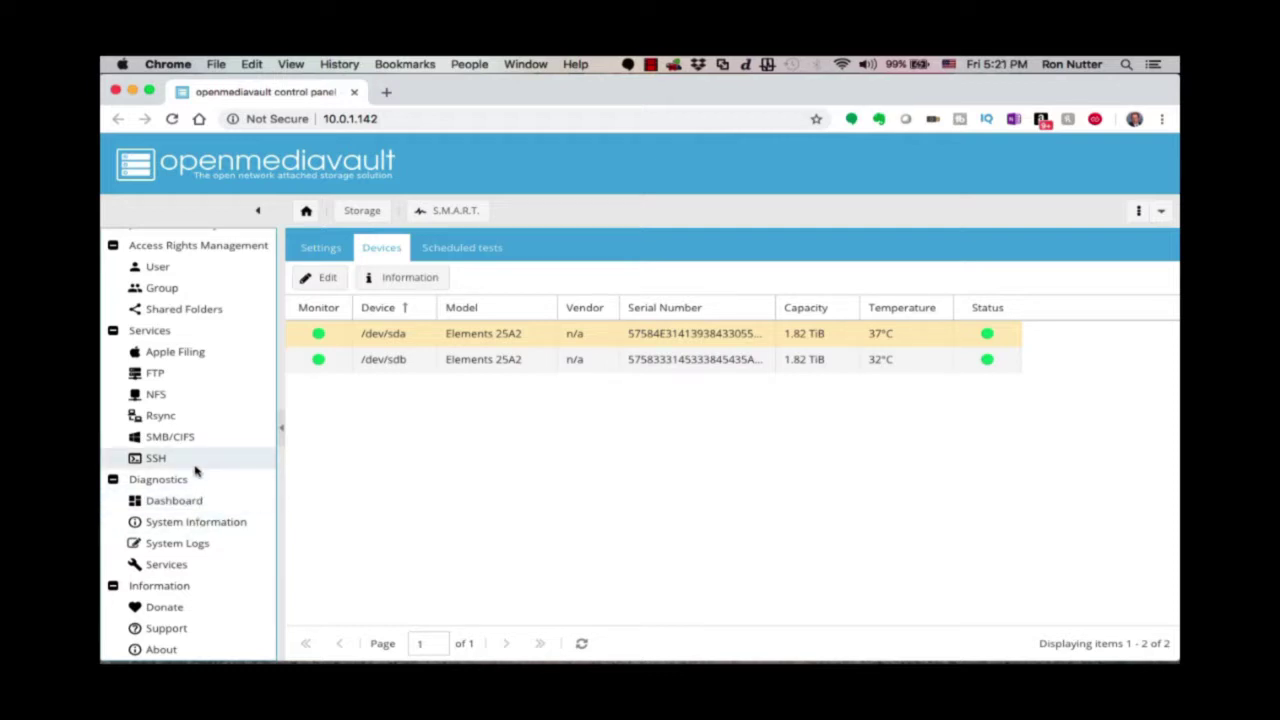
{"action": "scroll", "coordinate": [195, 470], "scroll_direction": "up", "scroll_amount": 7}
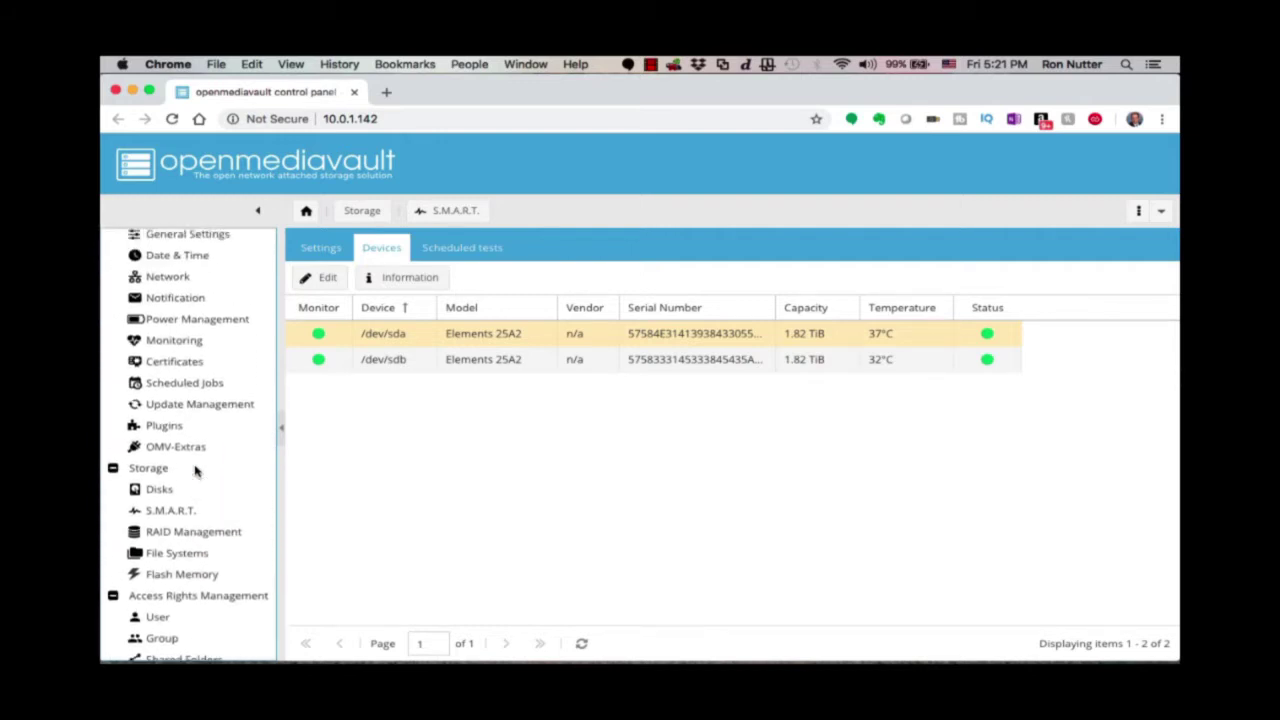
{"action": "left_click", "coordinate": [178, 408]}
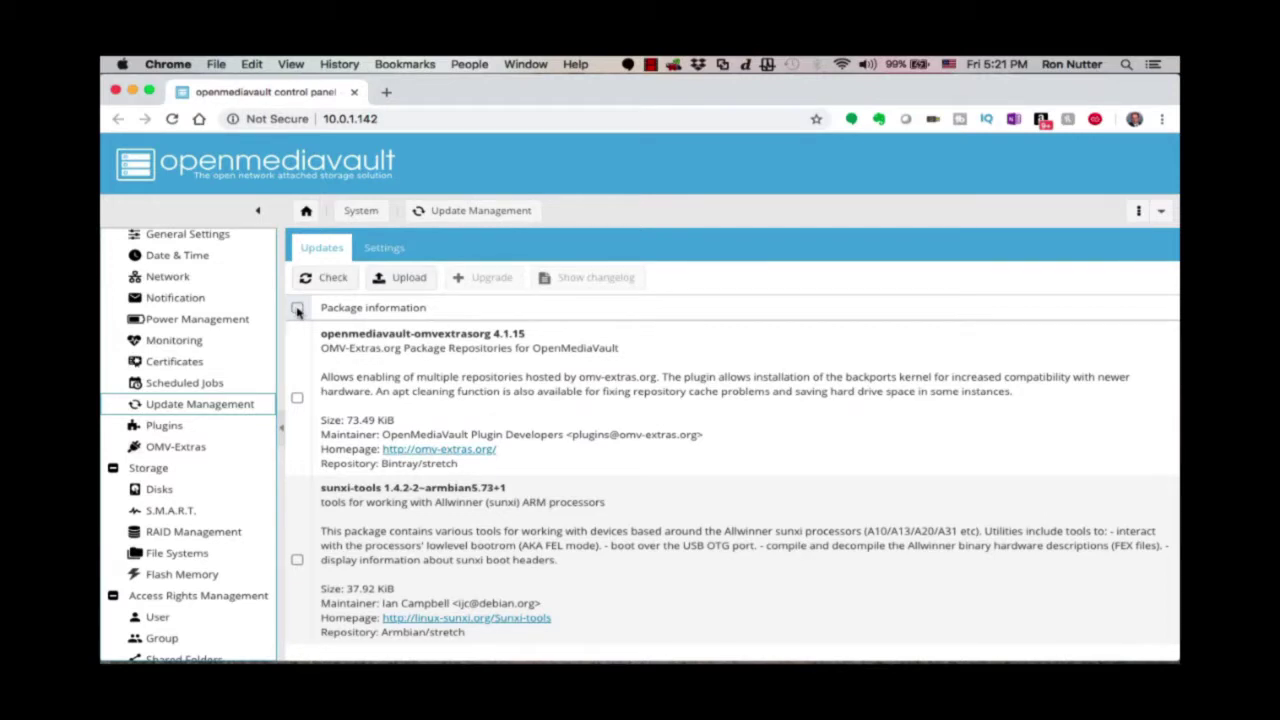
{"action": "left_click", "coordinate": [297, 310]}
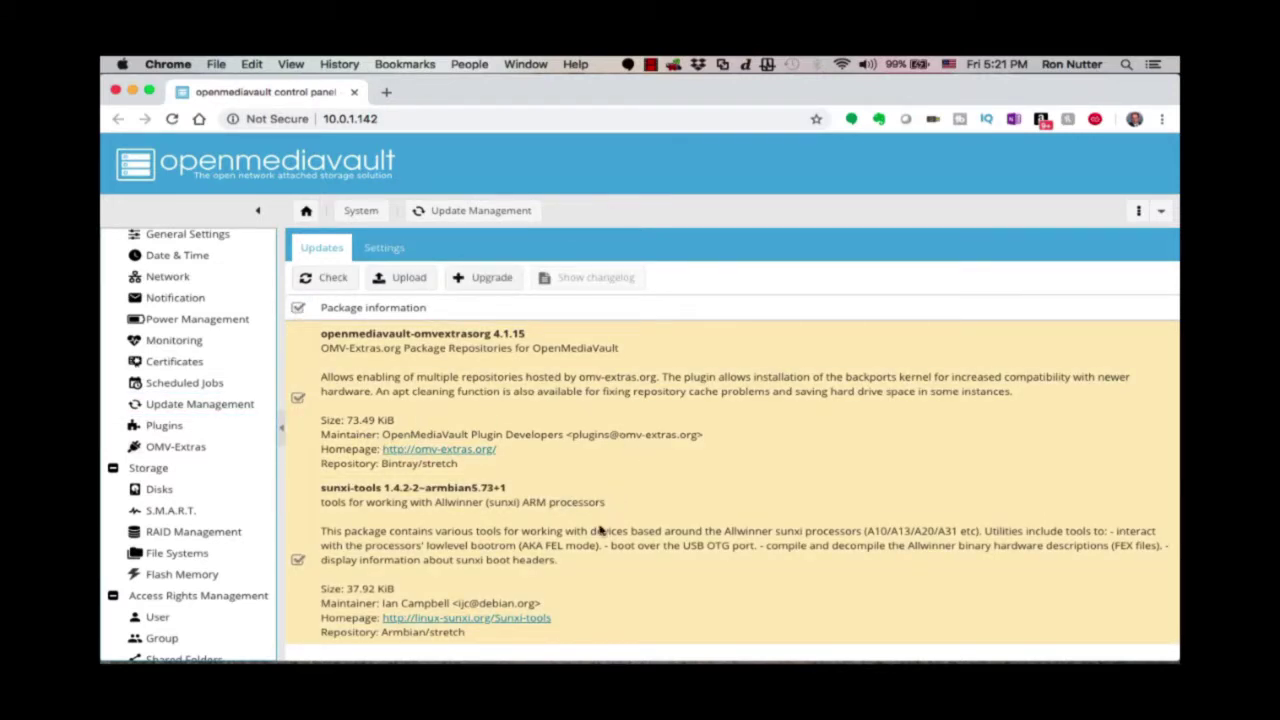
{"action": "left_click", "coordinate": [483, 281]}
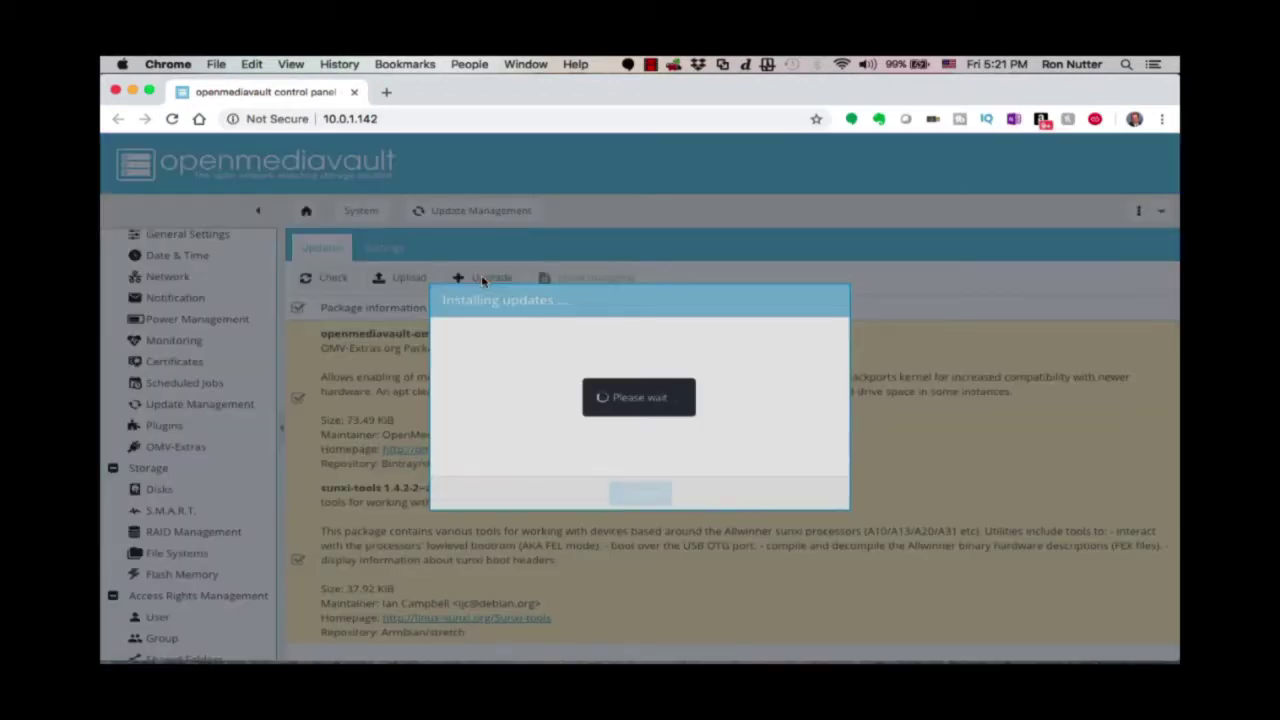